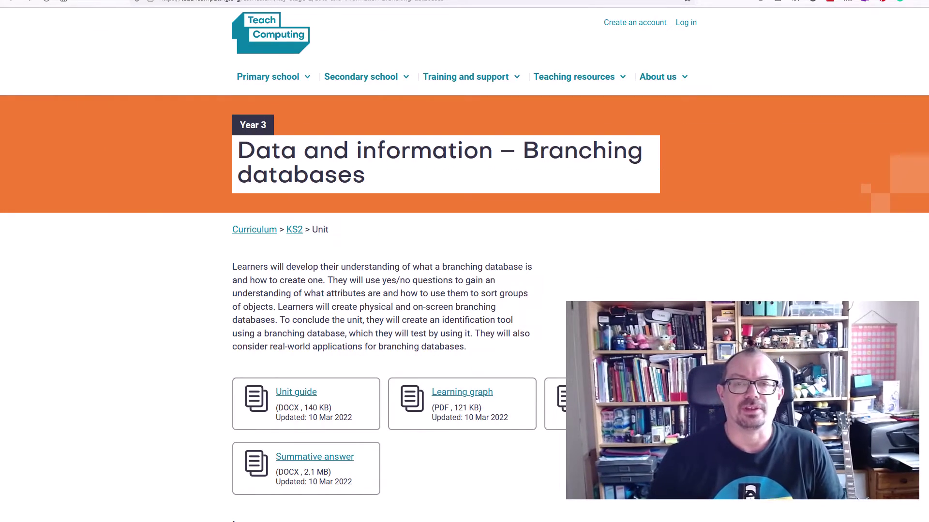
- Scroll through the Year 3 Branching databases unit page and its six-lesson list
scroll(379, 156, "down", 3)
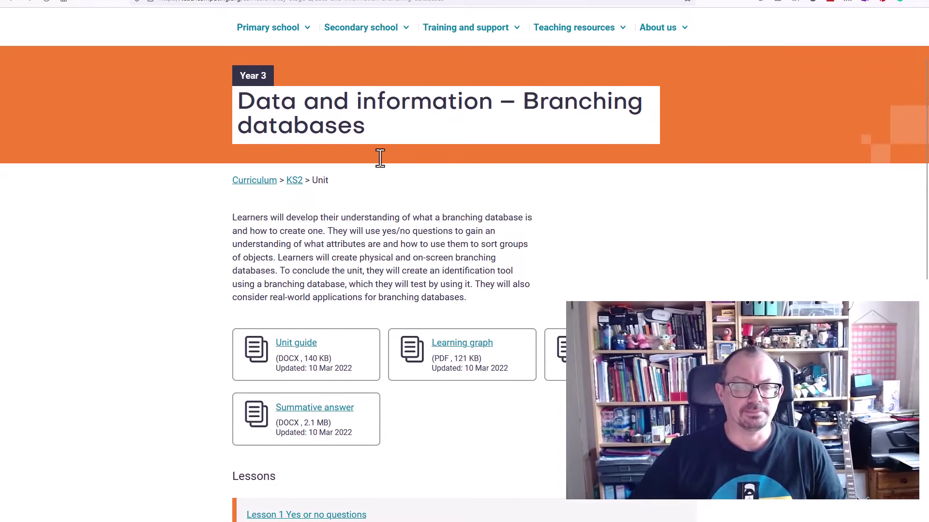
scroll(306, 91, "up", 4)
scroll(445, 207, "down", 8)
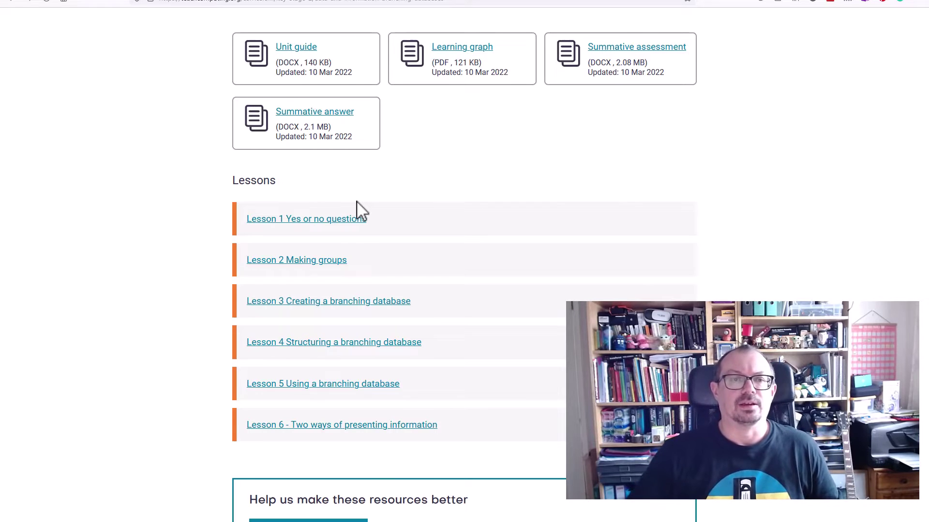
scroll(357, 210, "up", 8)
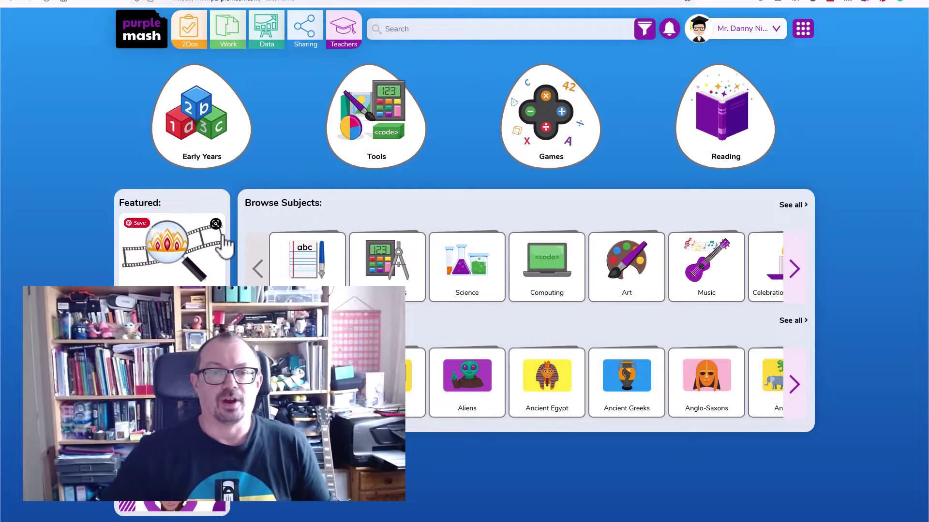
- Launch the 2Question app from the Purple Mash tools
left_click(388, 108)
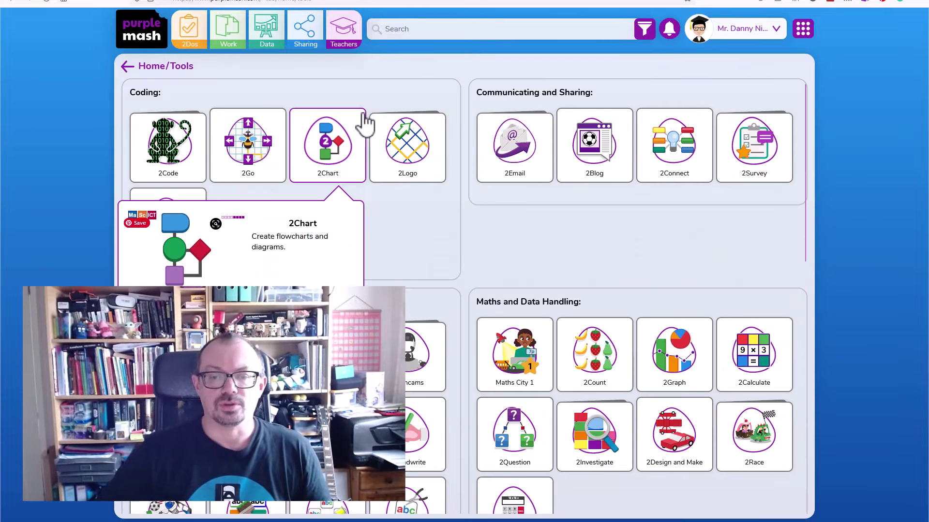
left_click(528, 437)
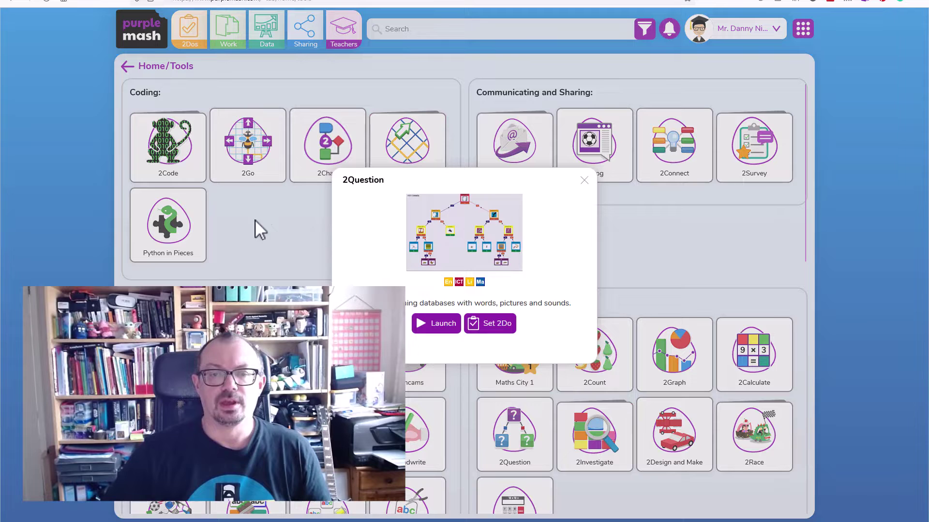
left_click(440, 325)
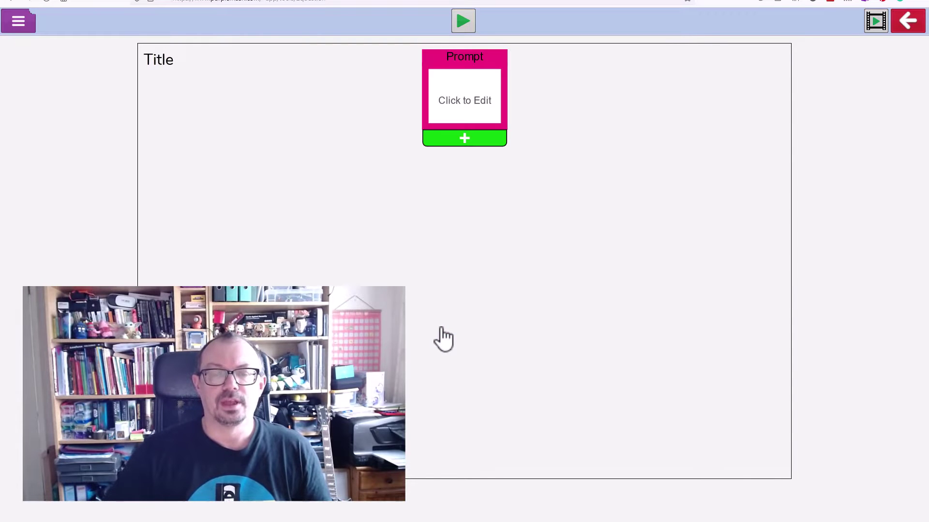
- Set the first card to 'Does it breathe underwater?' with Yes and No answers
left_click(460, 102)
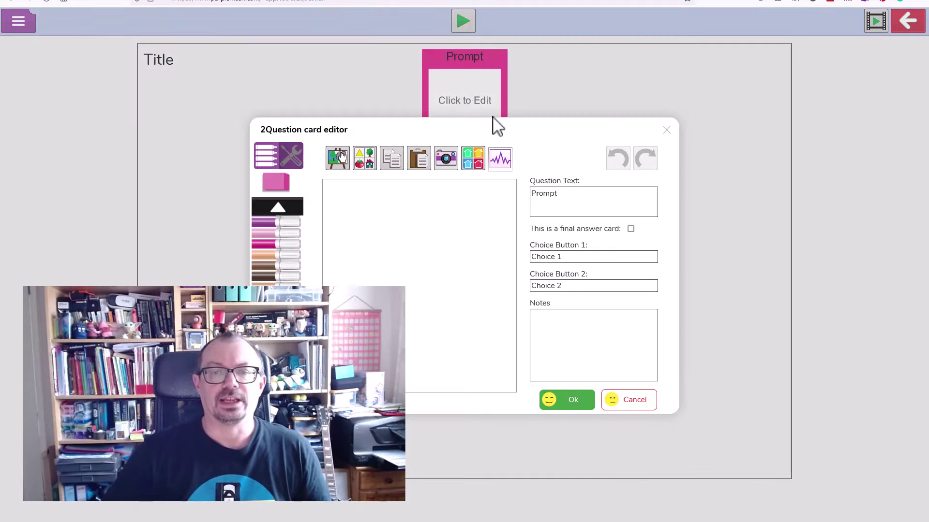
left_click(569, 195)
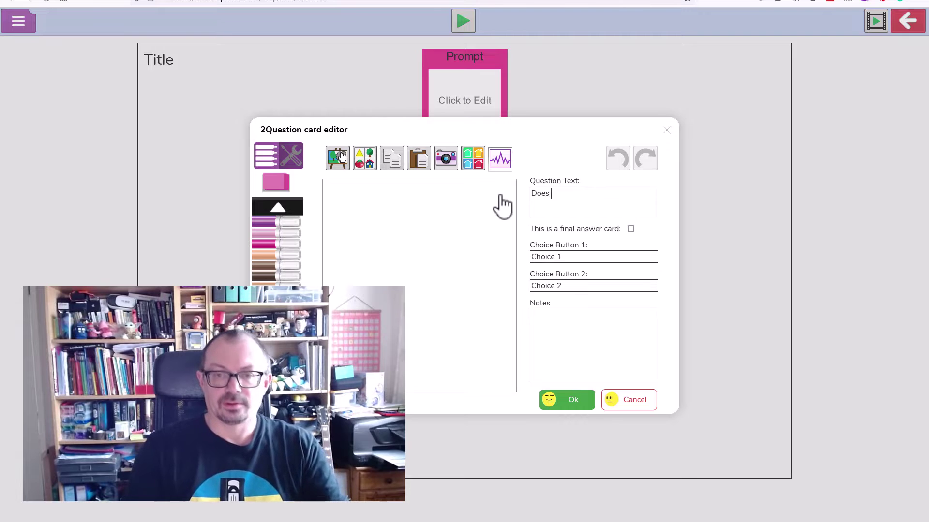
type("Does it breathe underwater?")
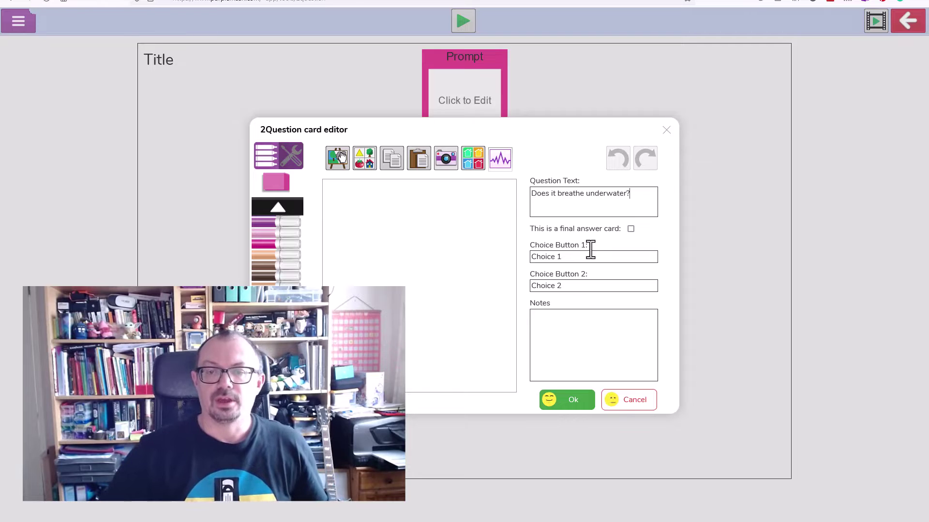
left_click(594, 253)
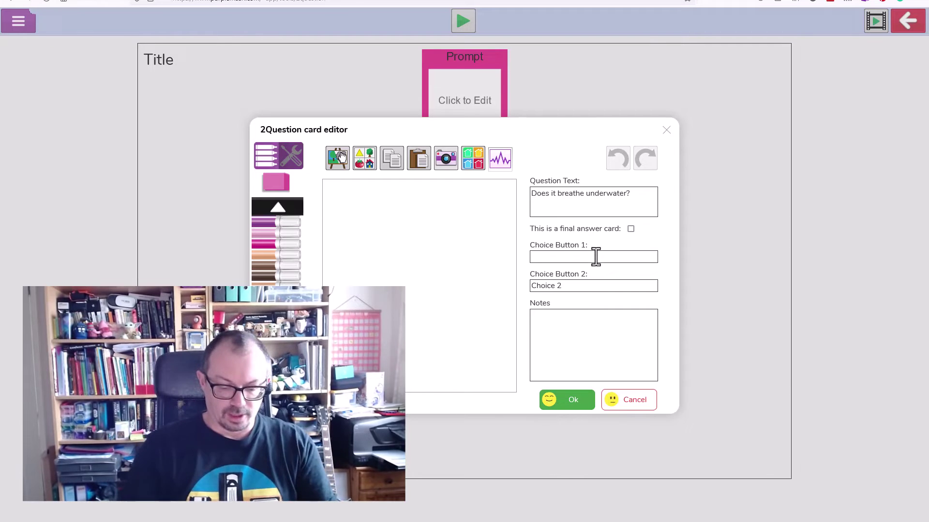
type("Yes")
left_click(570, 286)
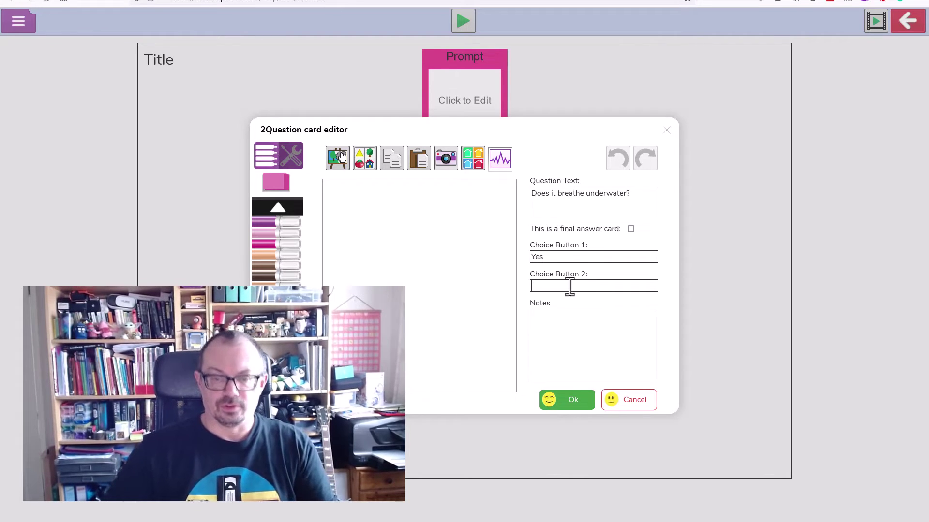
type("No")
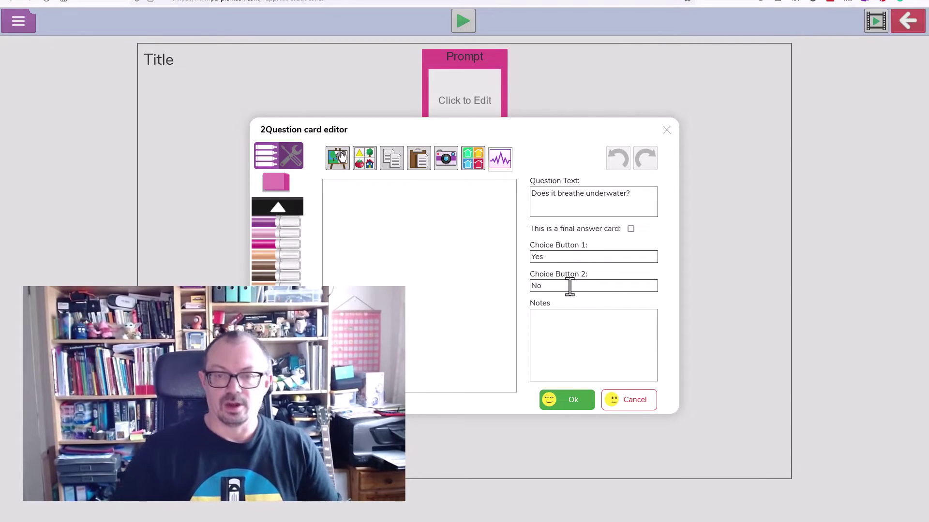
left_click(577, 403)
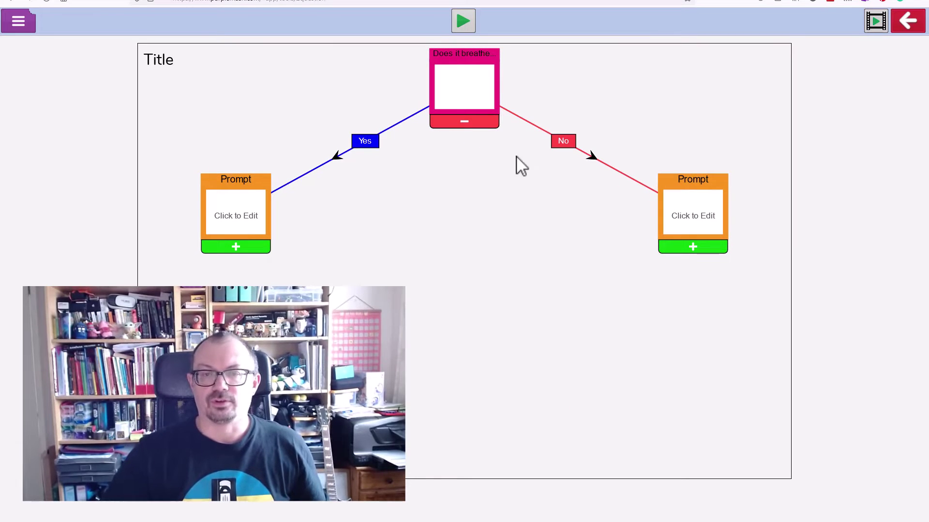
- Make the Yes-branch card the final answer 'It's a fish'
left_click(227, 198)
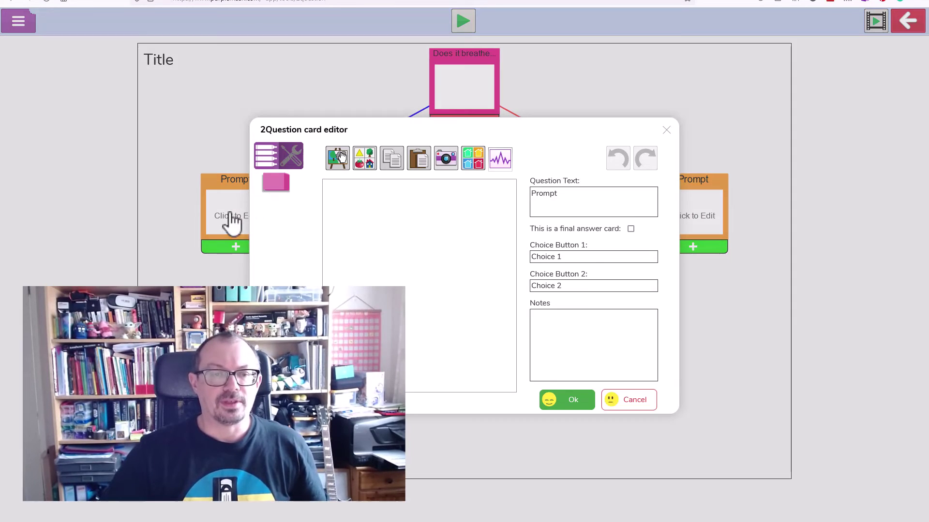
left_click(585, 196)
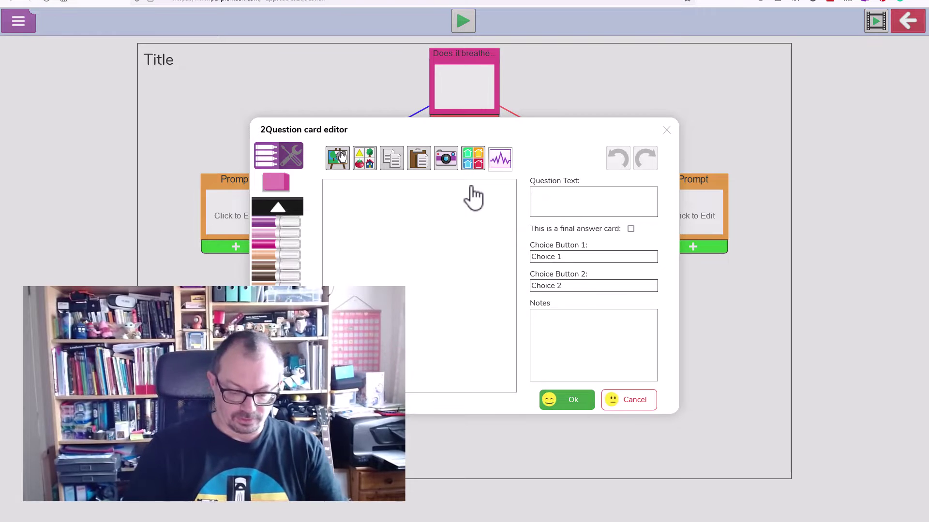
type("It's a fish")
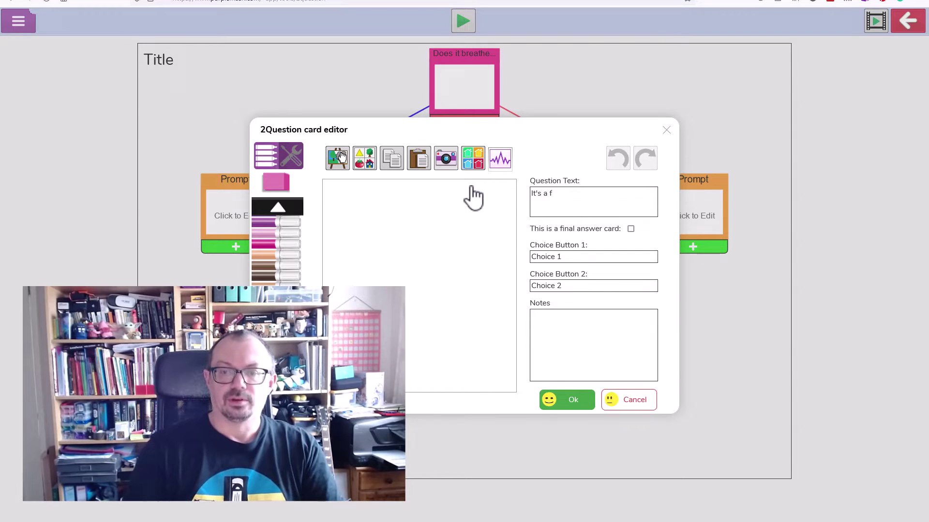
left_click(630, 229)
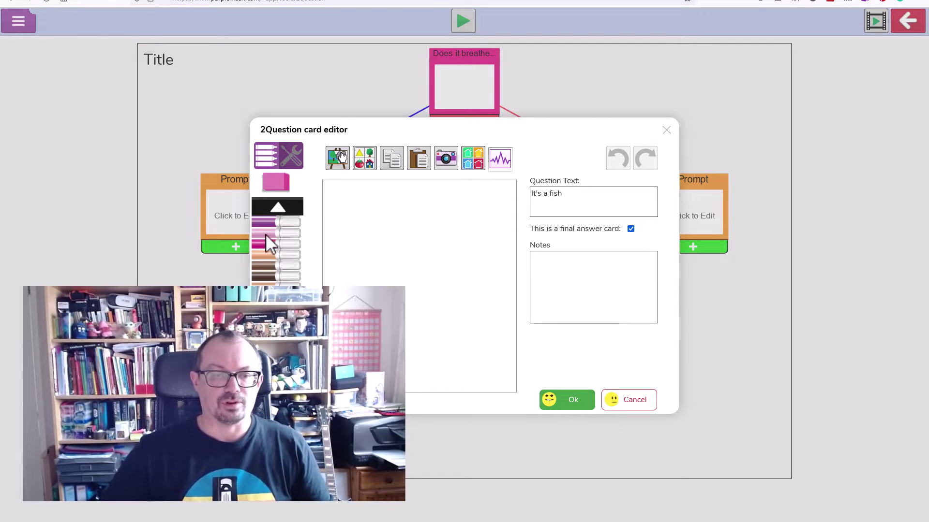
left_click(564, 406)
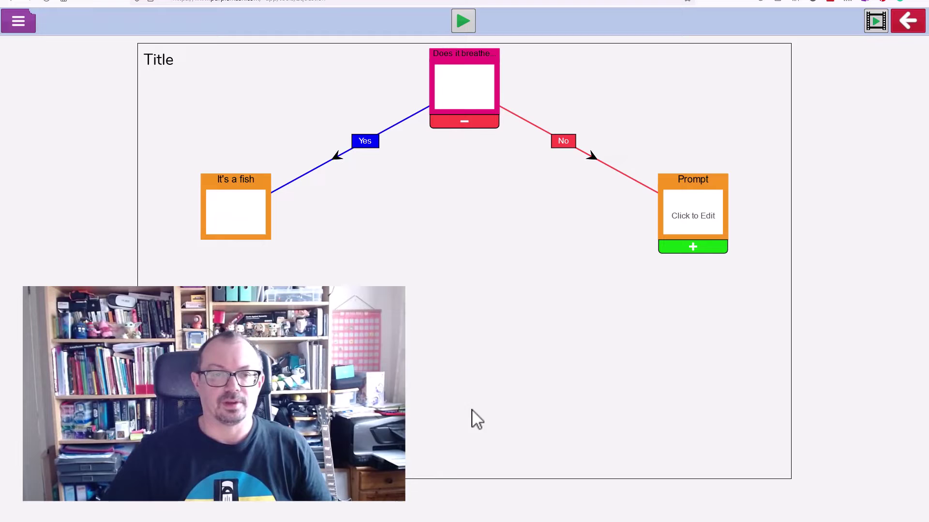
- Turn the No-branch card into the question 'Does it lay eggs?' with Yes and No choices
left_click(697, 217)
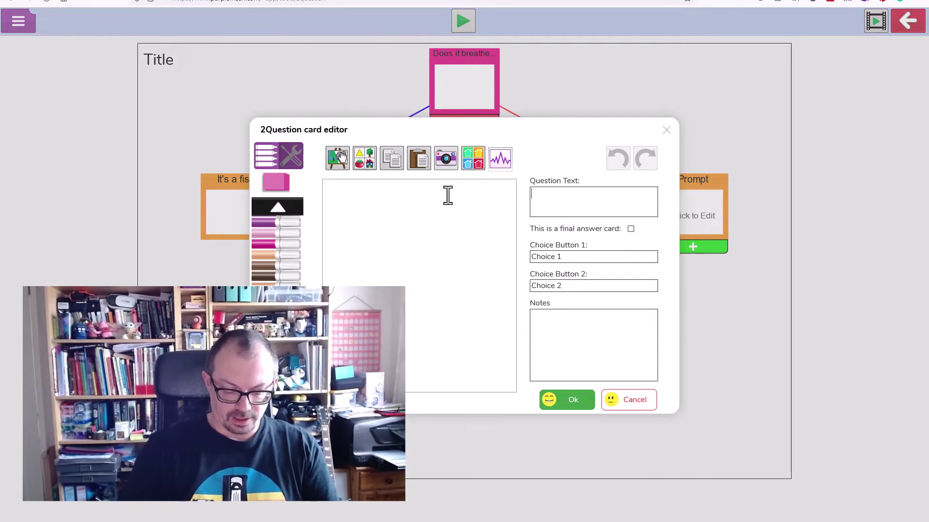
type("Does it lay eggs?")
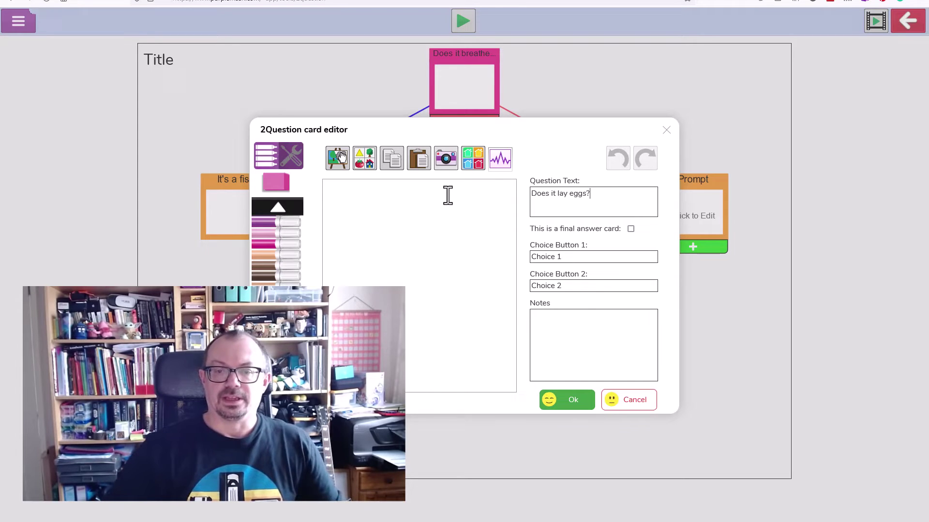
left_click(545, 256)
type("Yes")
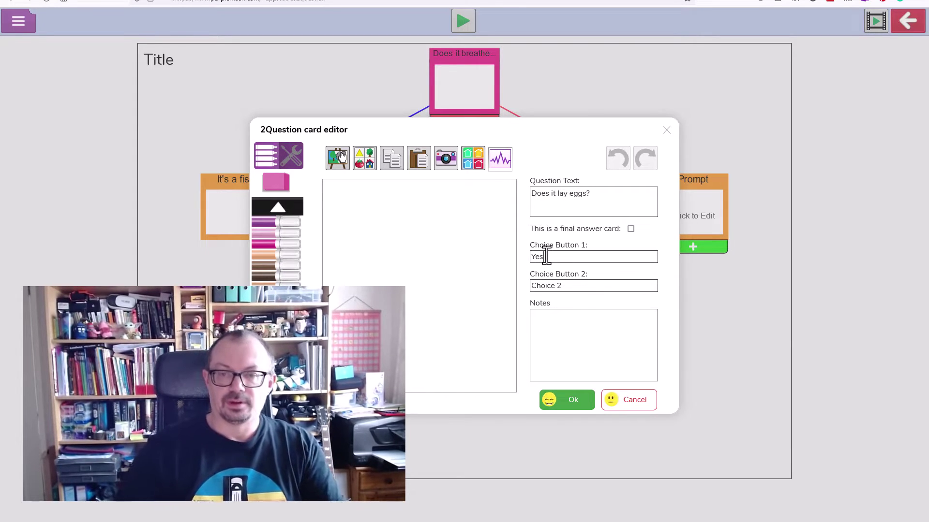
left_click(568, 285)
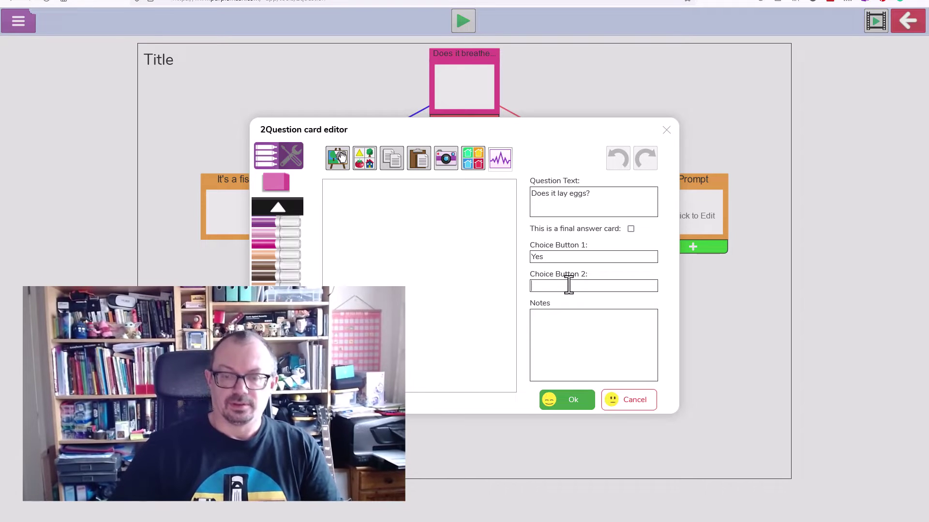
type("No")
left_click(575, 406)
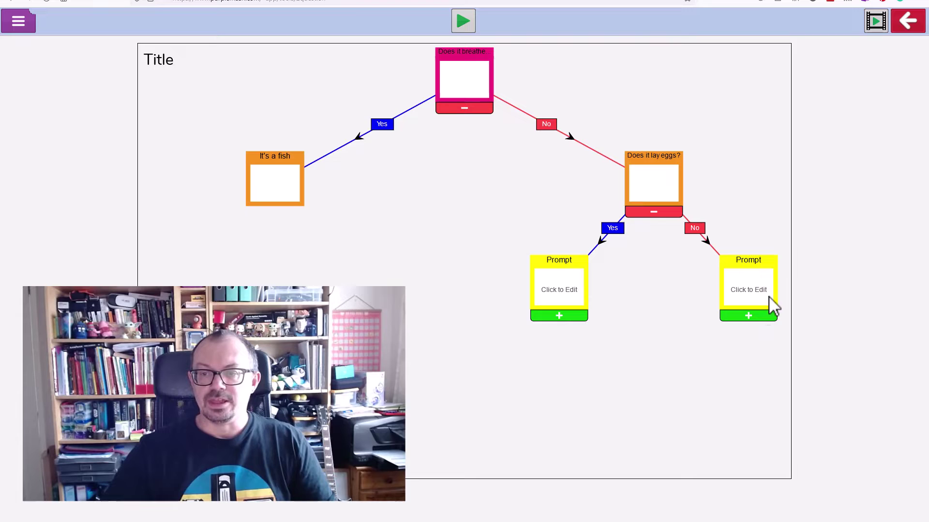
- Make the eggs question's No card the final answer 'It's a mammal'
left_click(741, 294)
left_click(595, 207)
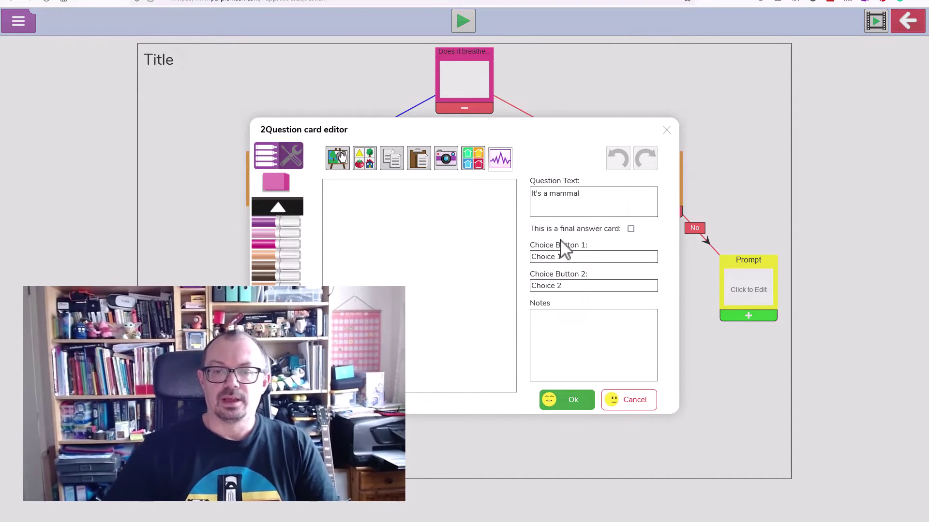
left_click(631, 229)
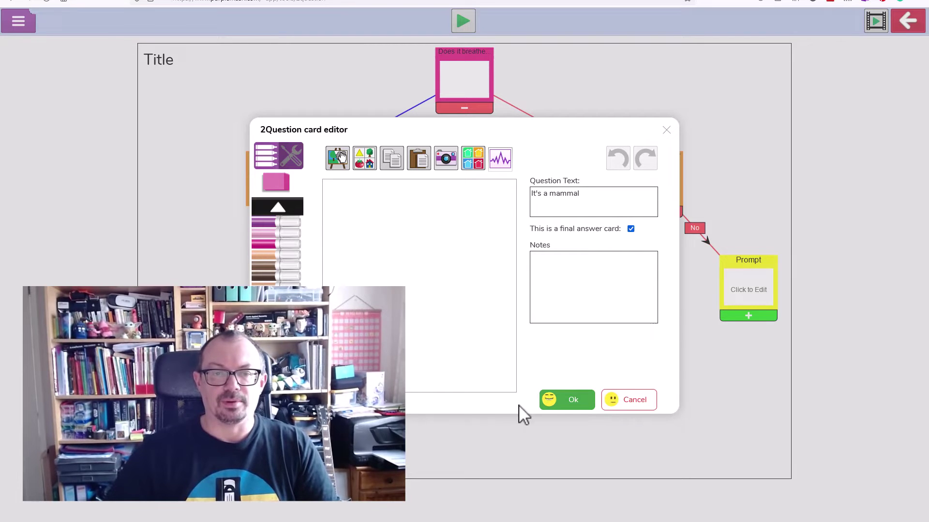
left_click(565, 401)
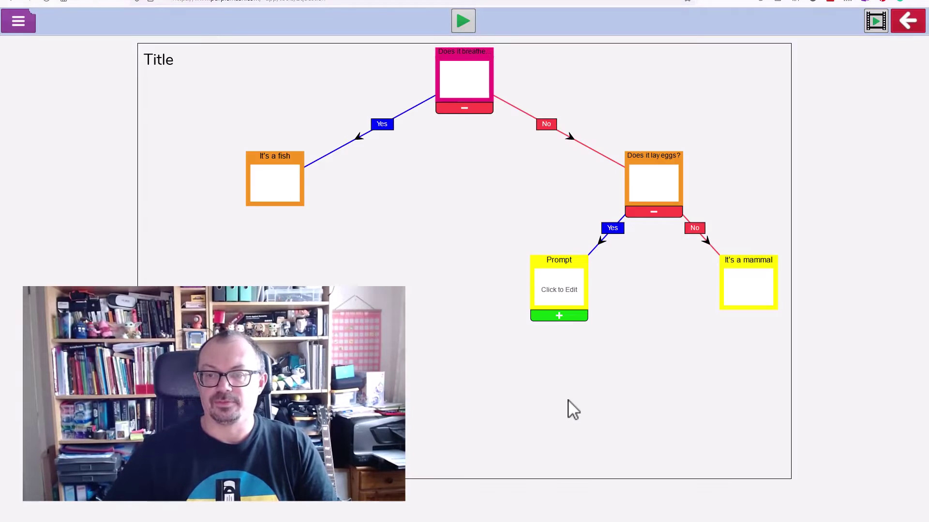
- Turn the eggs question's Yes card into 'Can it fly?' with Yes and No choices
left_click(567, 287)
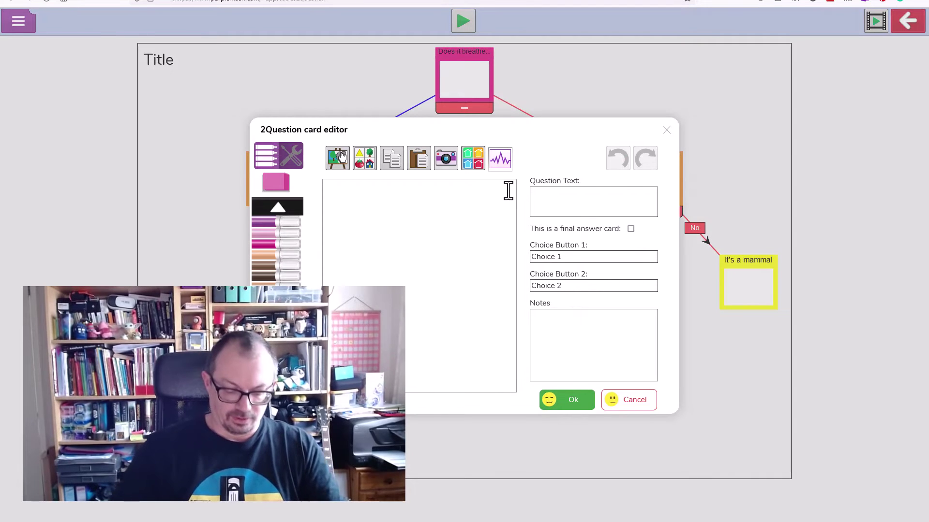
type("Can it fly")
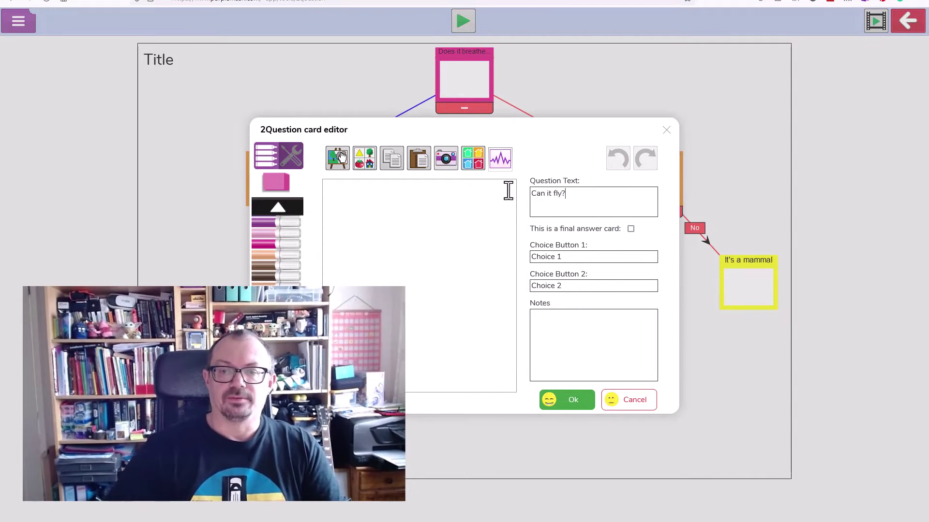
type("?")
left_click(587, 256)
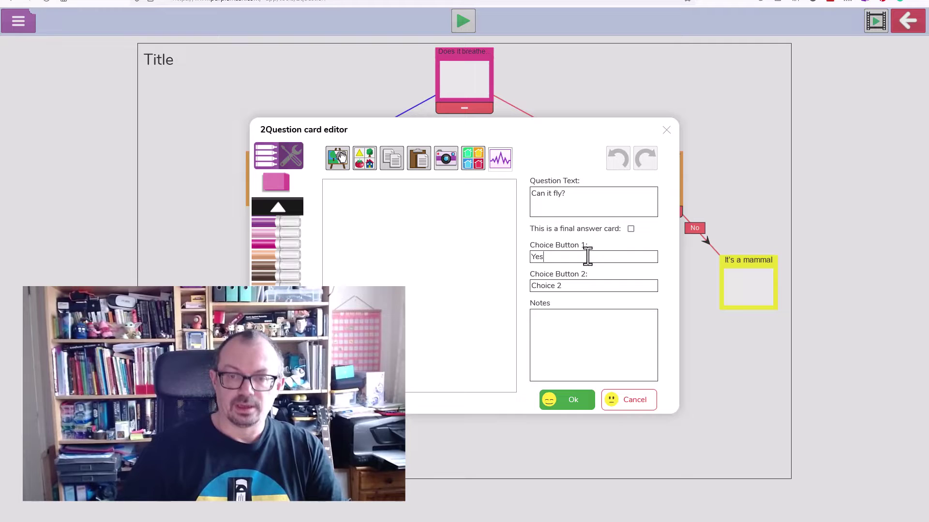
type("Yes")
left_click(573, 286)
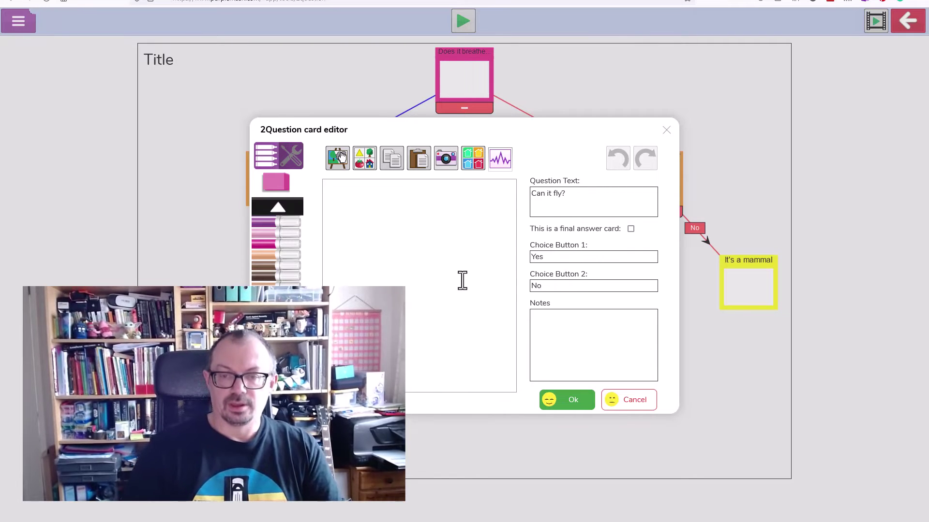
left_click(564, 405)
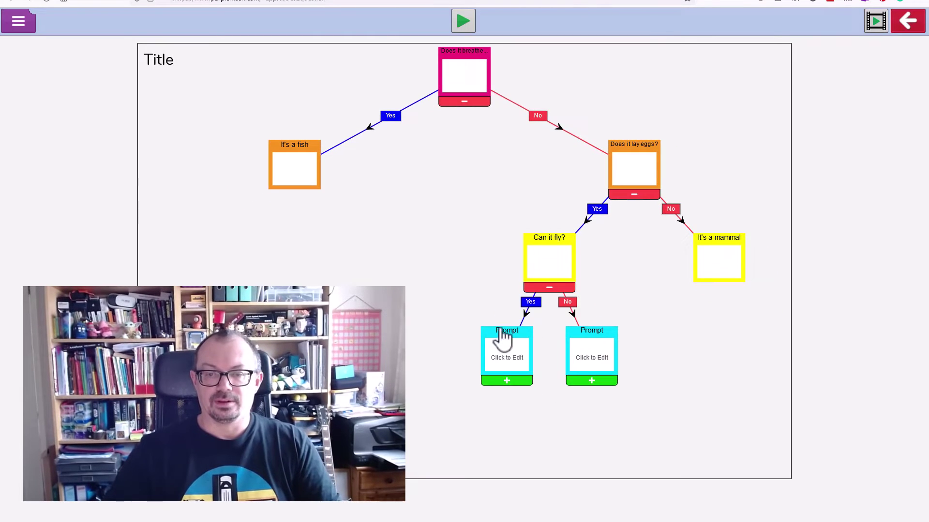
- Make the Yes card under 'Can it fly?' the final answer 'It's a bird'
left_click(506, 369)
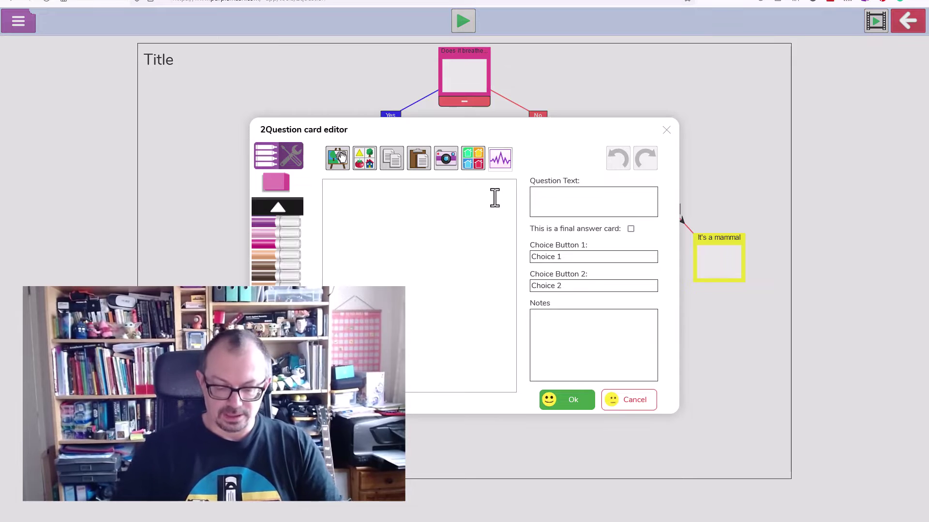
type("It's a bird")
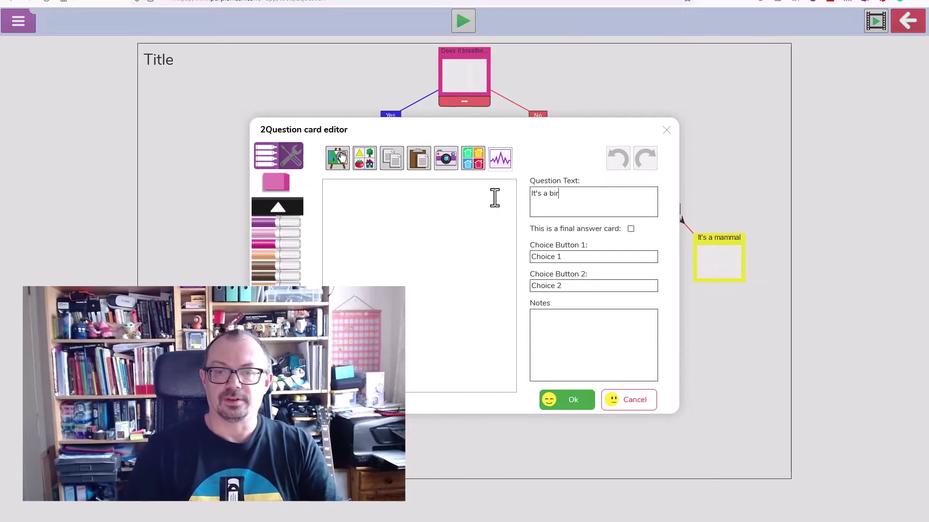
left_click(630, 229)
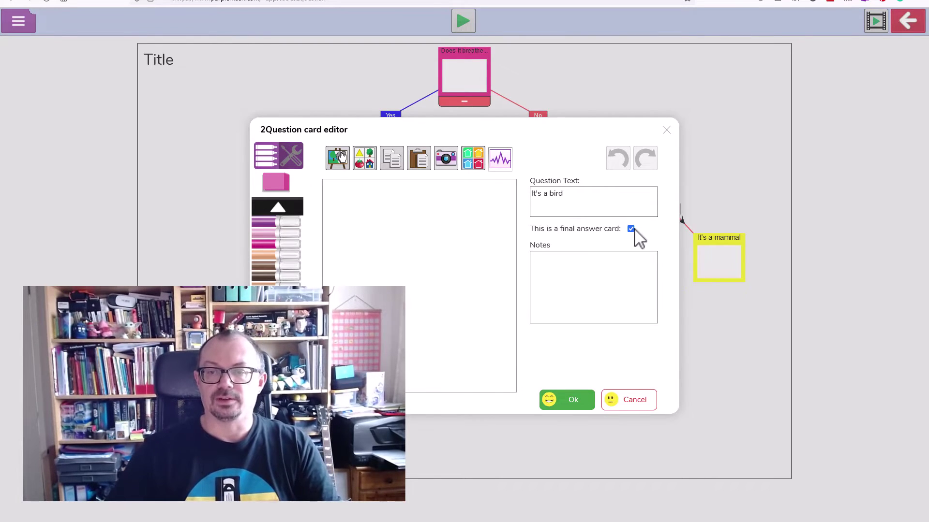
left_click(569, 401)
- Turn the other card into the question 'Does it have dry scaly skin?' with Yes/No choices
left_click(591, 361)
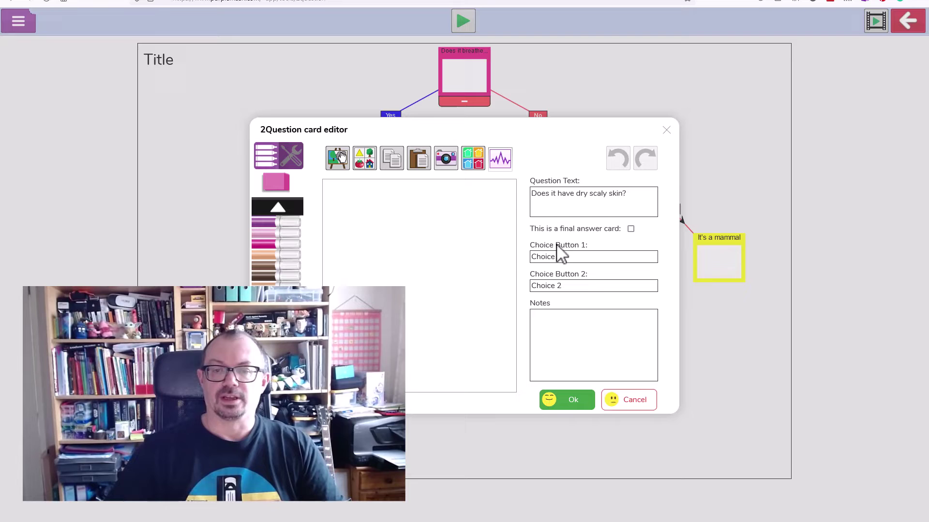
left_click(576, 257)
type("Yes")
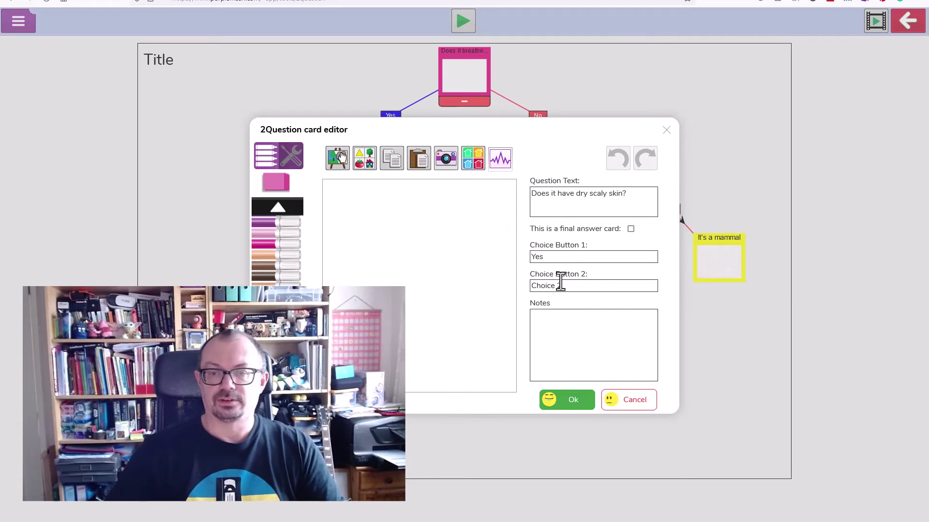
type("No")
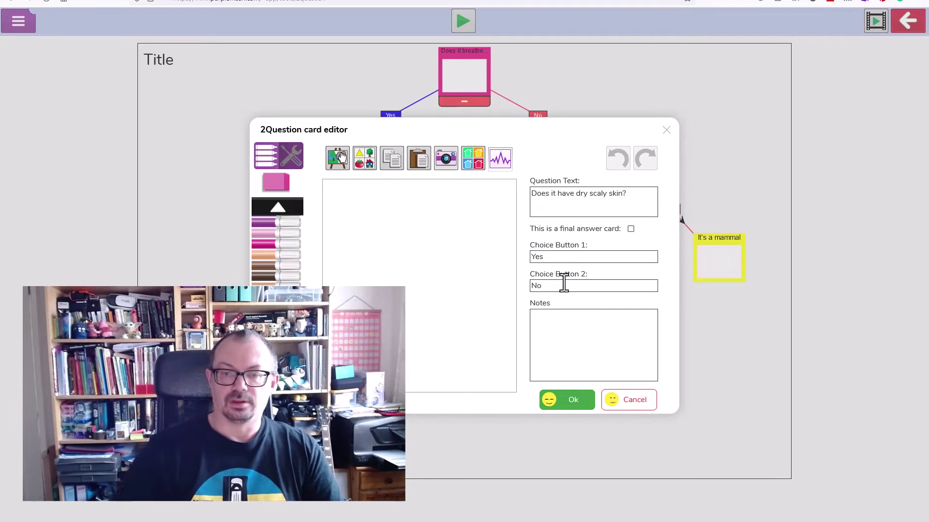
left_click(571, 404)
- Label the dry-scaly-skin cards 'It's a reptile' (Yes) and 'Its an amphibian' (No)
left_click(569, 438)
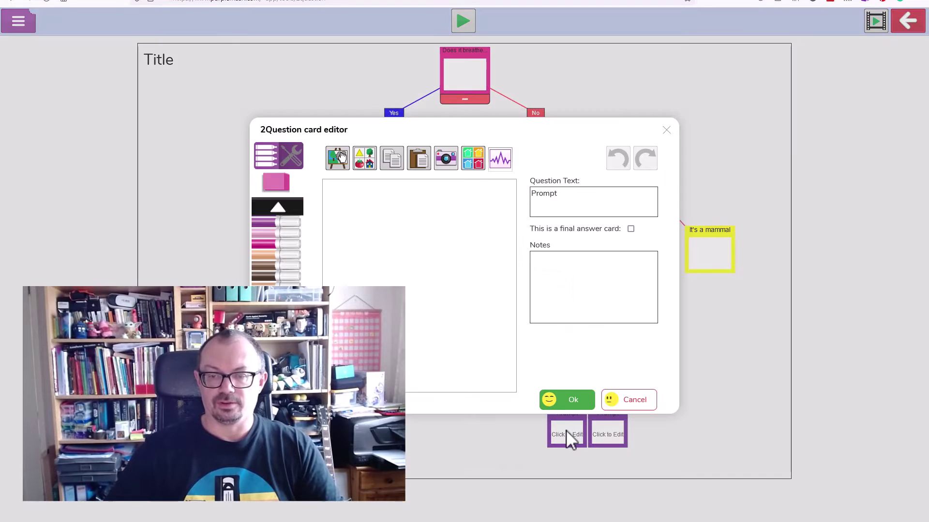
left_click(623, 400)
left_click(566, 435)
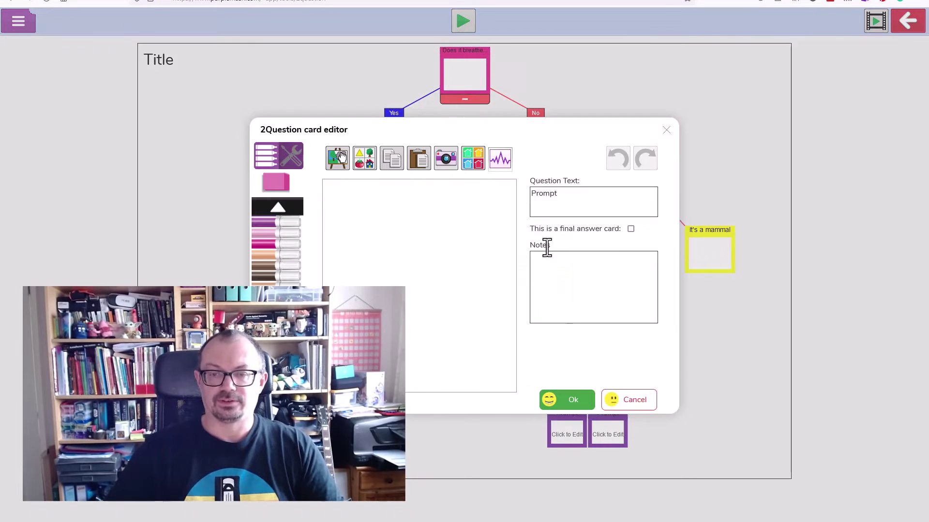
type("It'#")
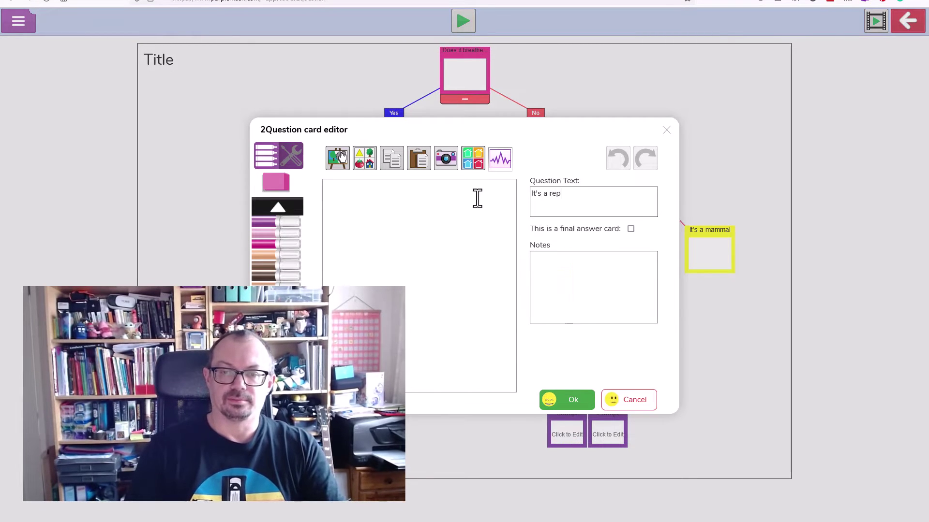
left_click(577, 405)
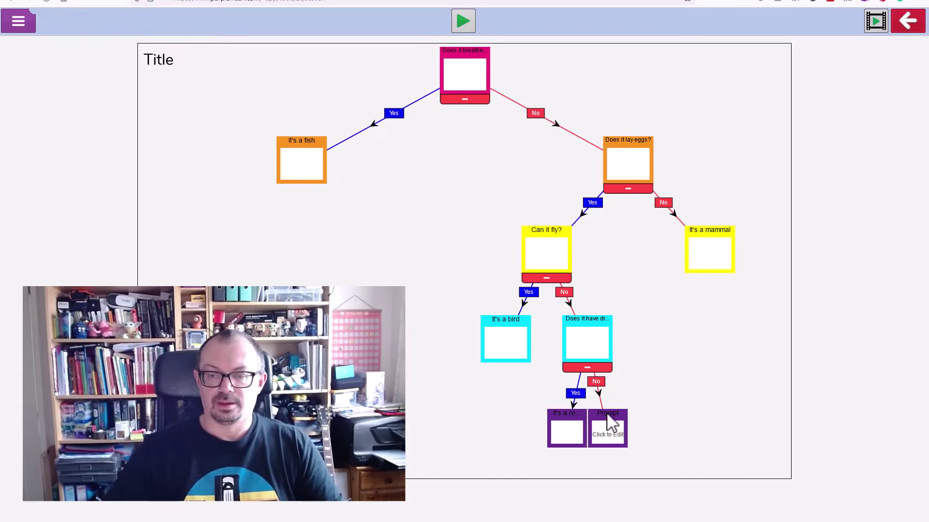
left_click(610, 437)
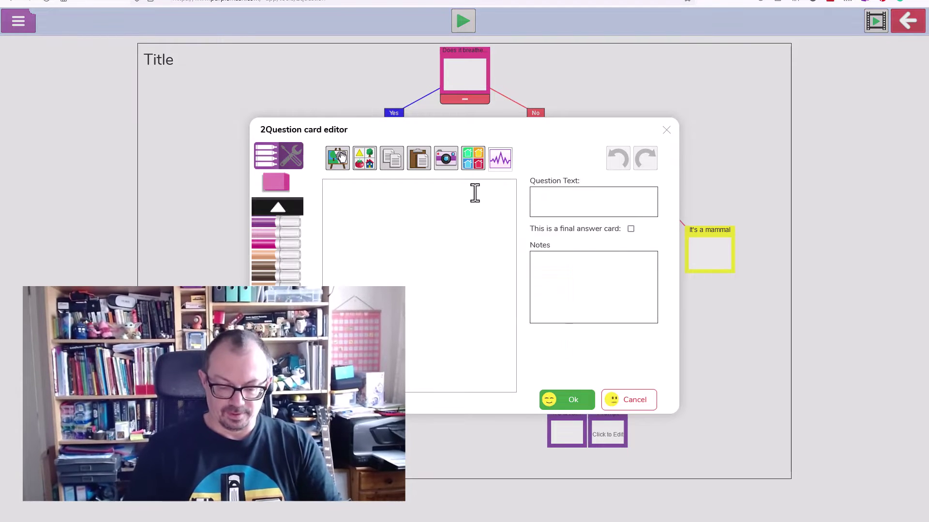
type("Its an ")
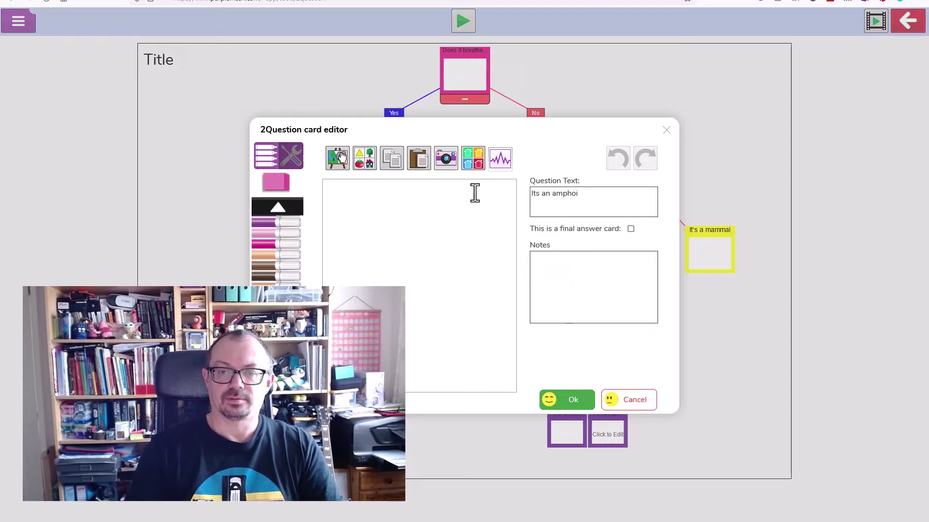
type("amphibian")
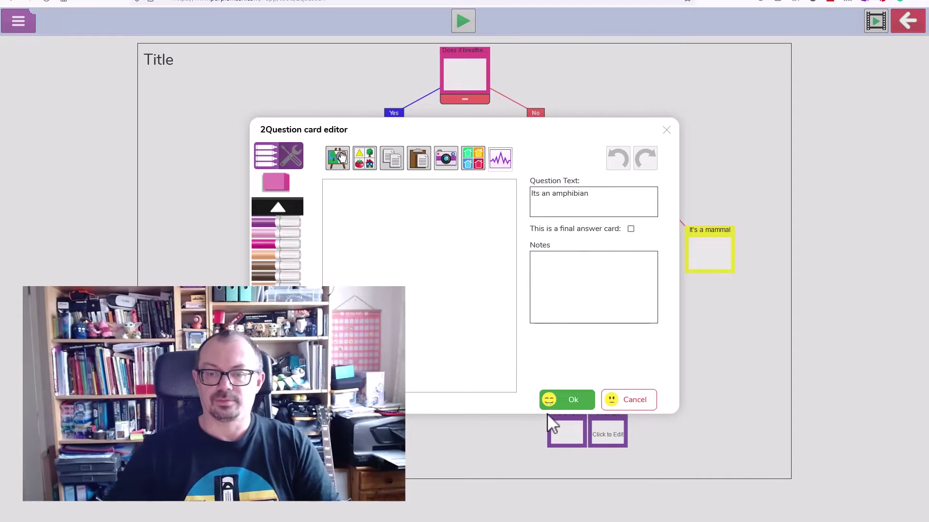
left_click(546, 399)
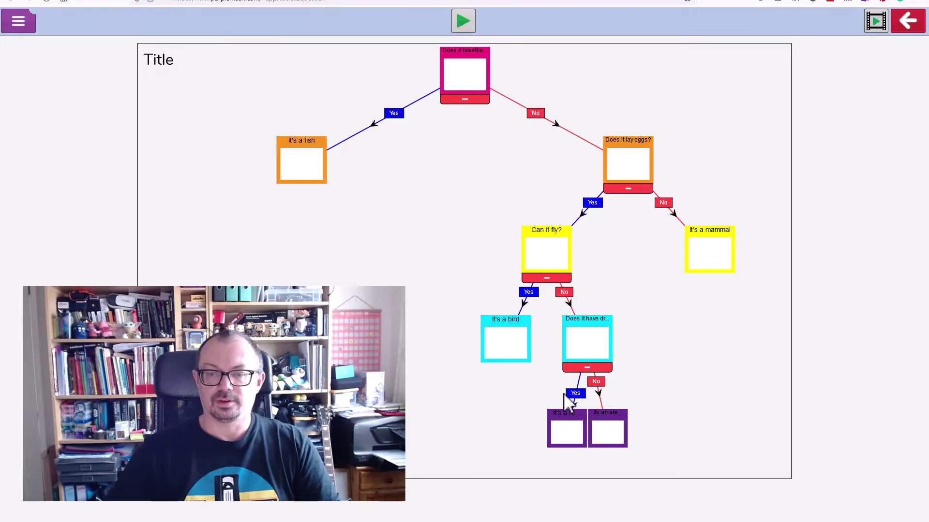
- Add a goldfish clip-art picture, found by searching 'fish', to the It's a fish card
left_click(299, 167)
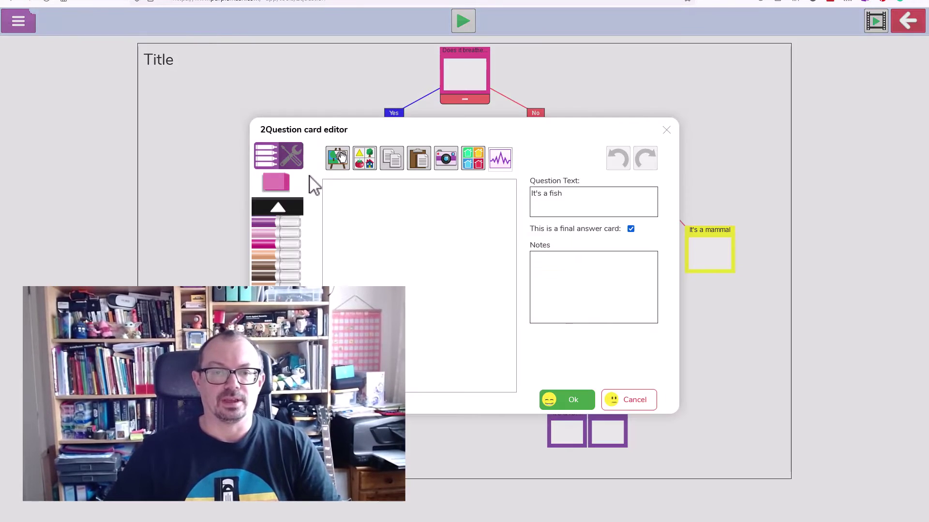
left_click(362, 164)
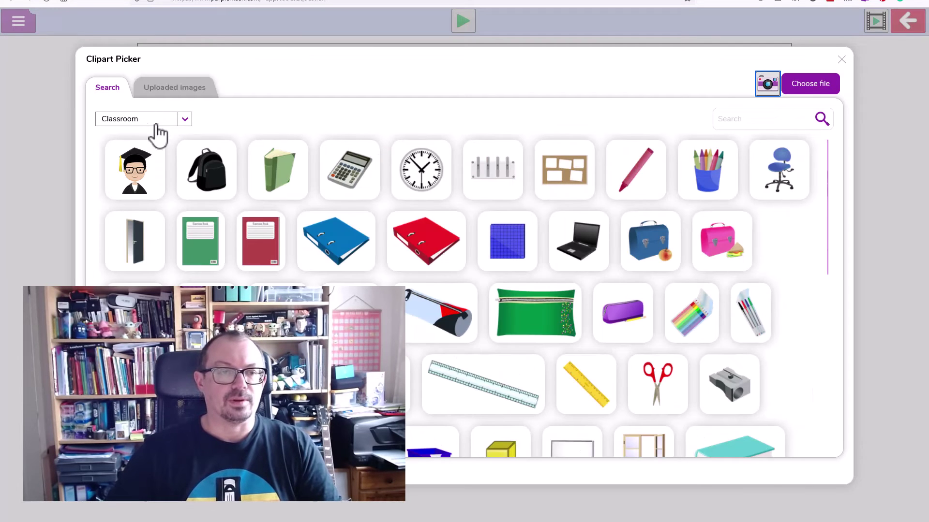
left_click(737, 121)
type("fish")
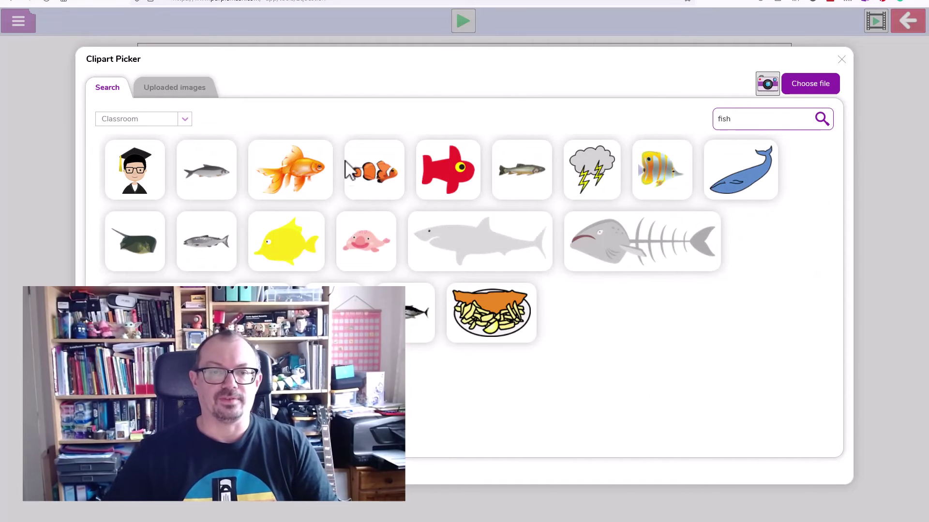
left_click(321, 175)
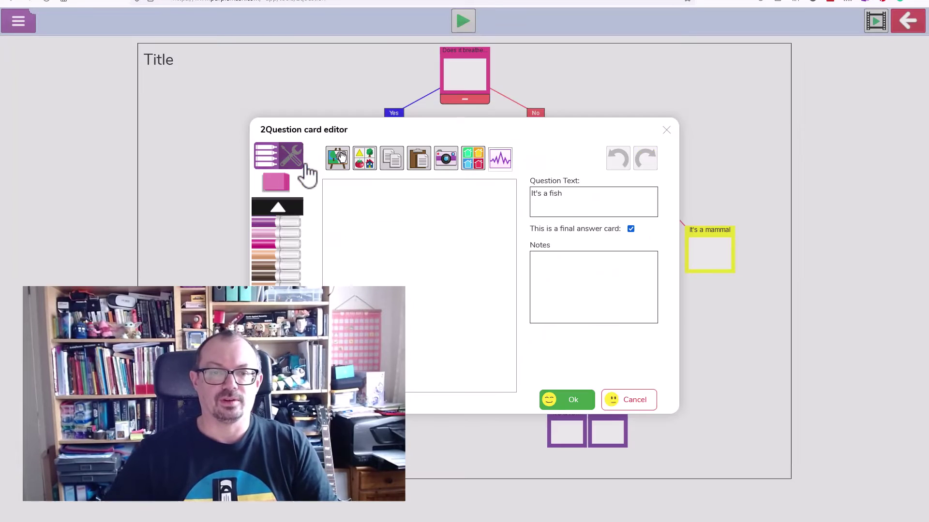
left_click(571, 401)
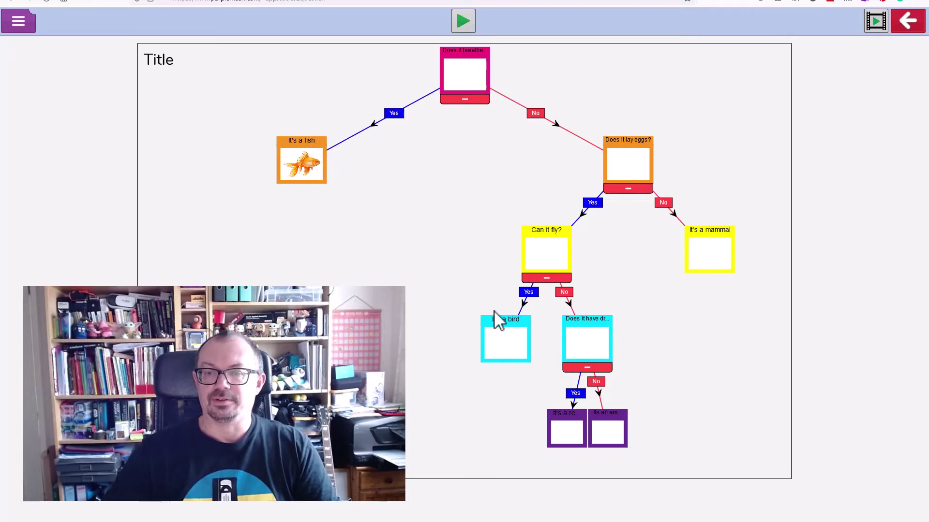
- Add a parrot clip-art picture, found by searching 'bird', to the It's a bird card
left_click(506, 353)
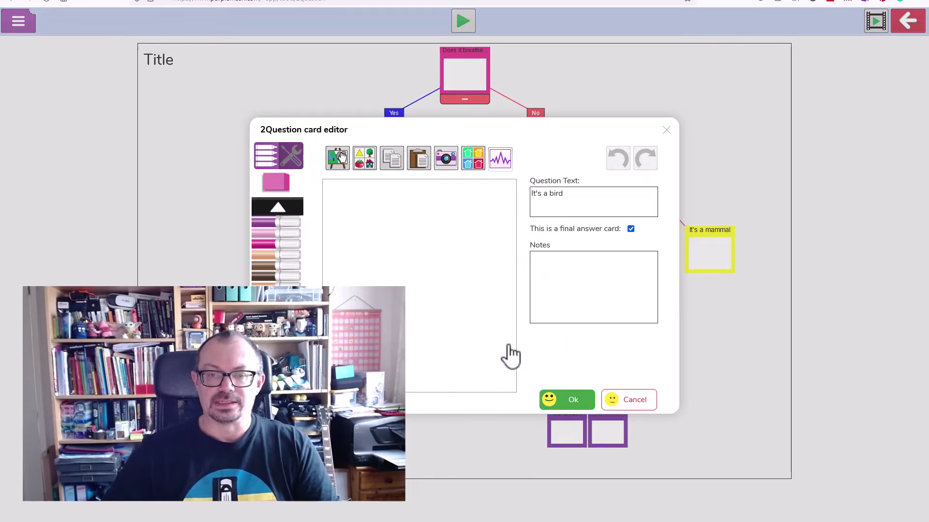
left_click(368, 156)
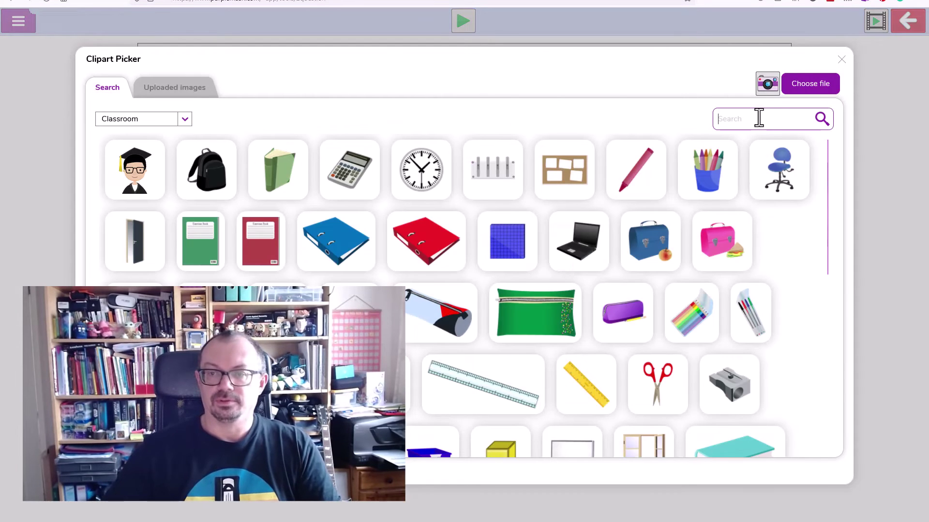
type("bird")
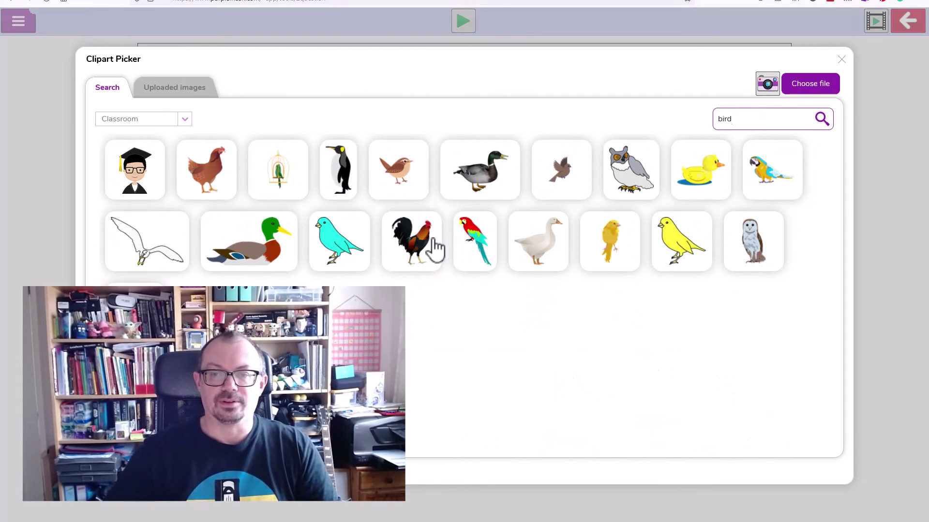
left_click(474, 242)
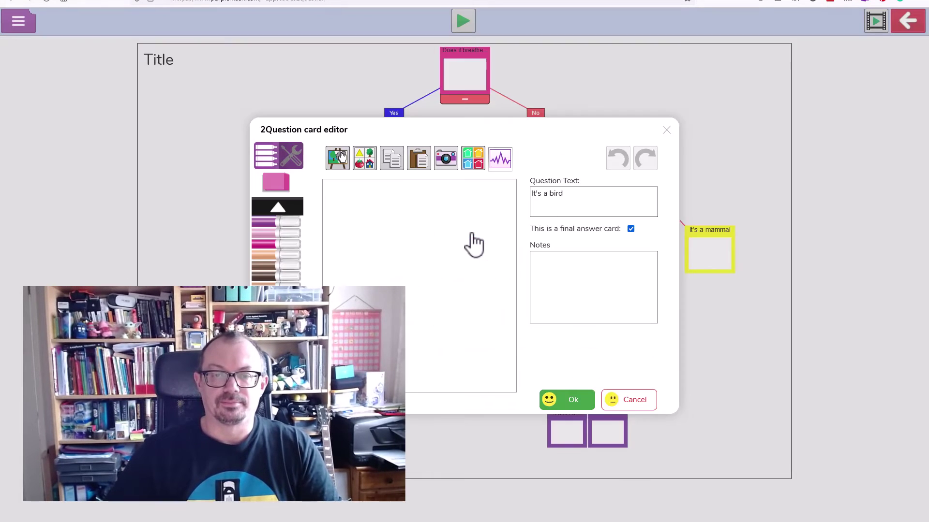
left_click(575, 402)
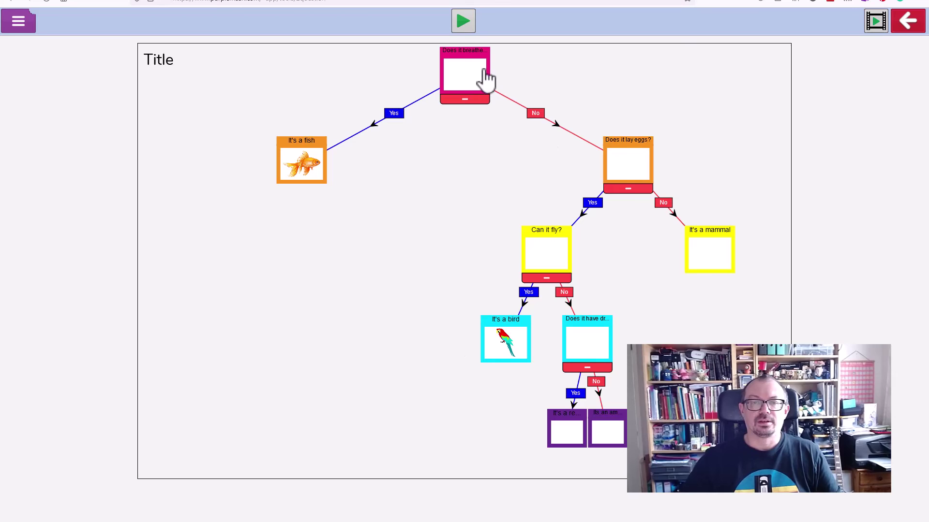
left_click(462, 24)
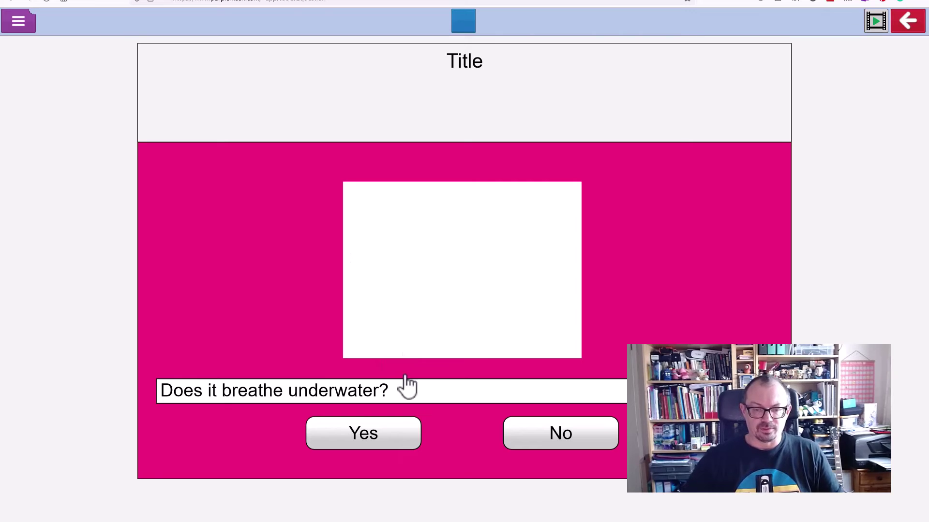
left_click(377, 440)
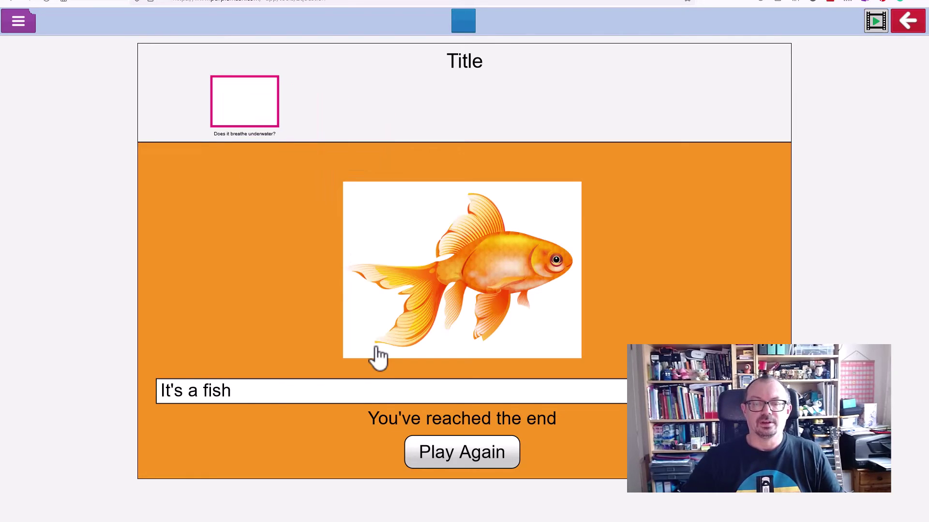
left_click(464, 459)
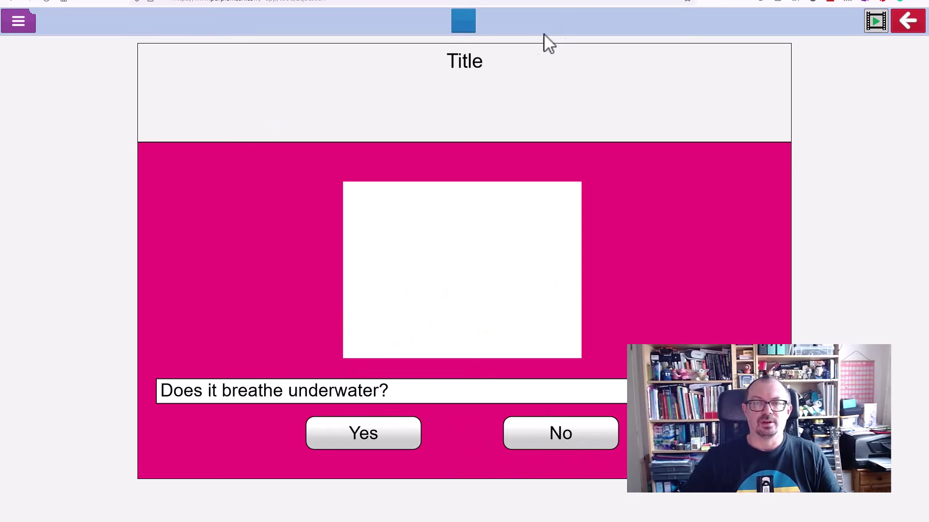
left_click(551, 431)
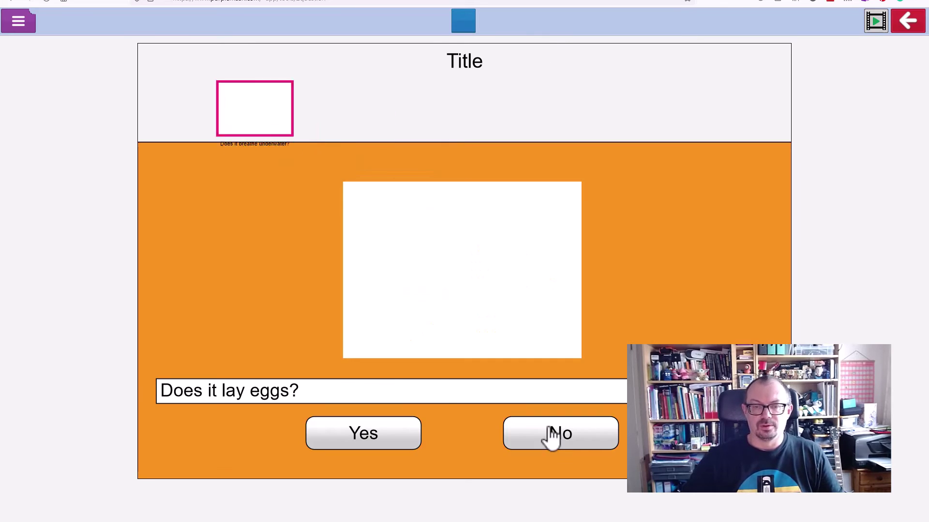
left_click(366, 436)
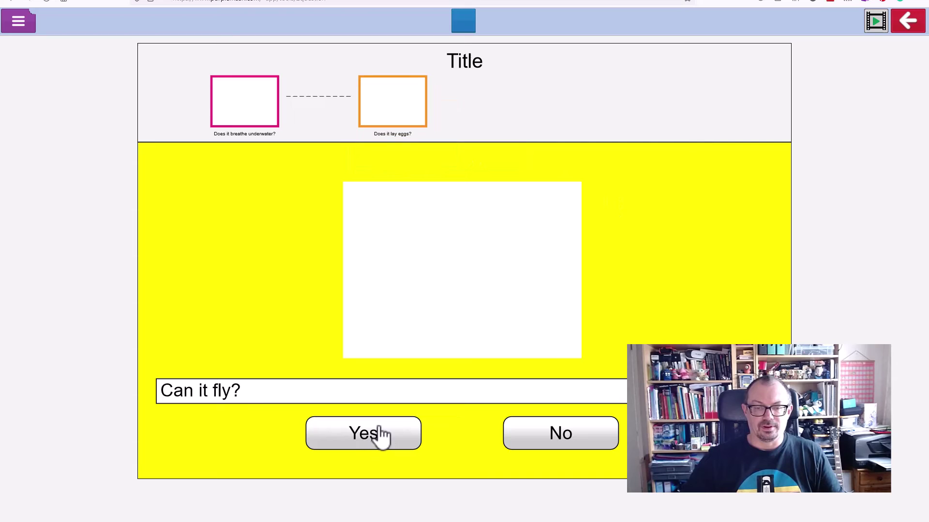
left_click(374, 447)
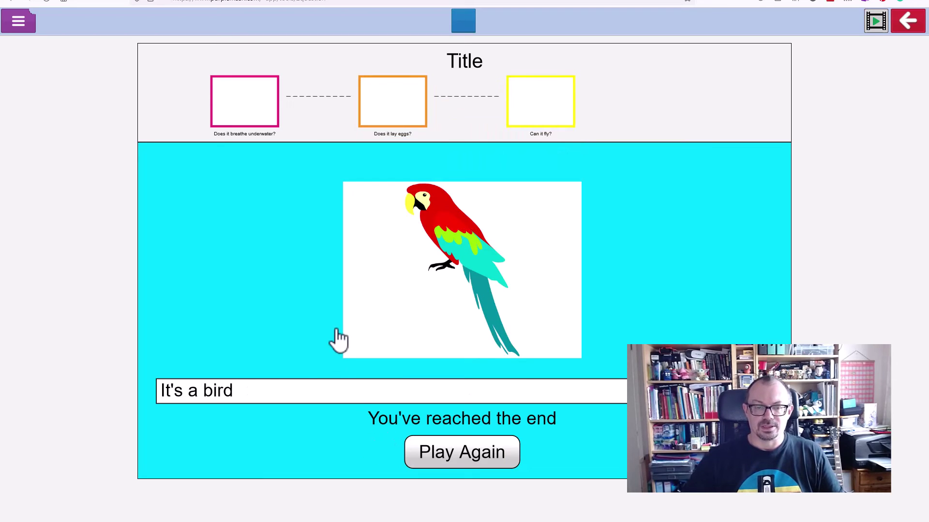
left_click(463, 22)
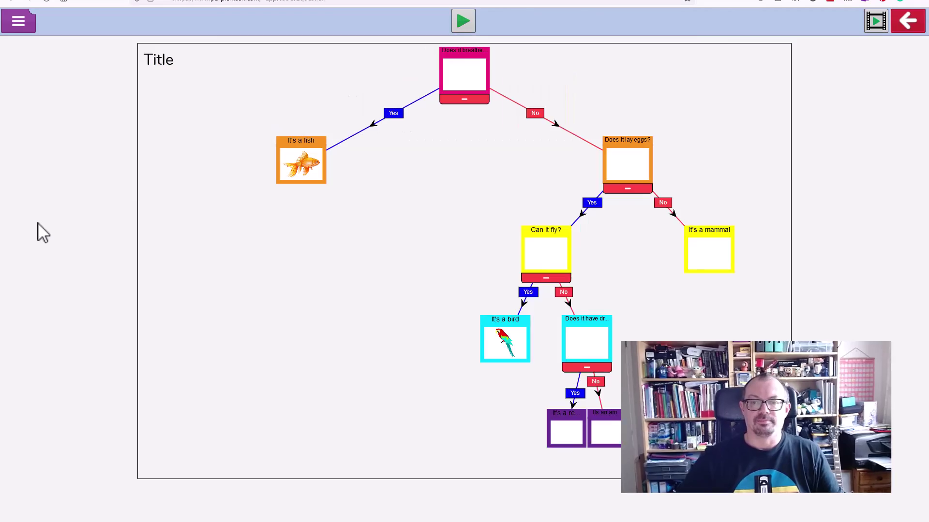